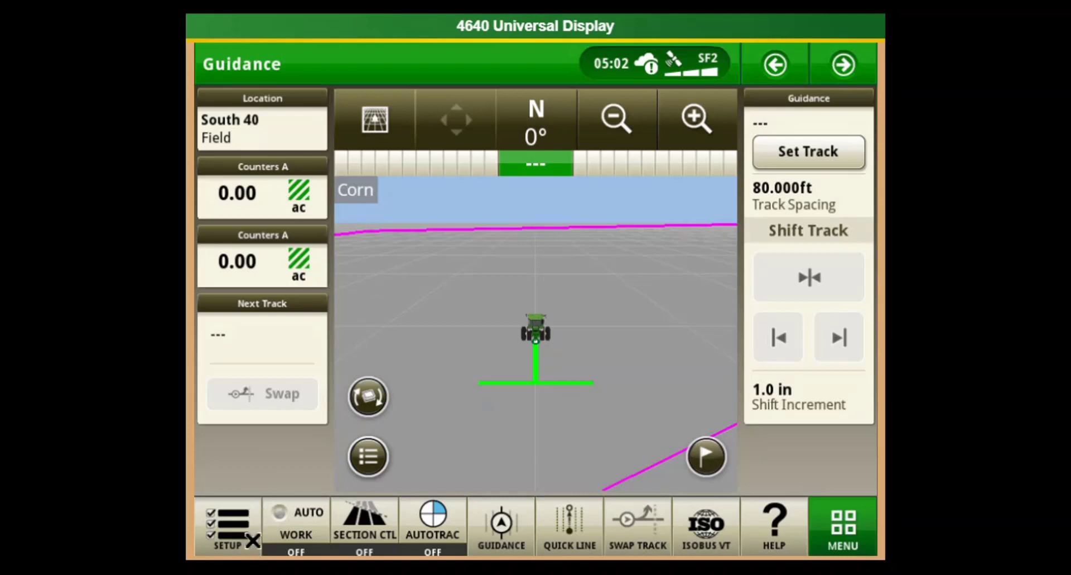
- In the work setup, review the client, farm and field choices and confirm the South 40 field under Deere, Simulator as the location
left_click(252, 540)
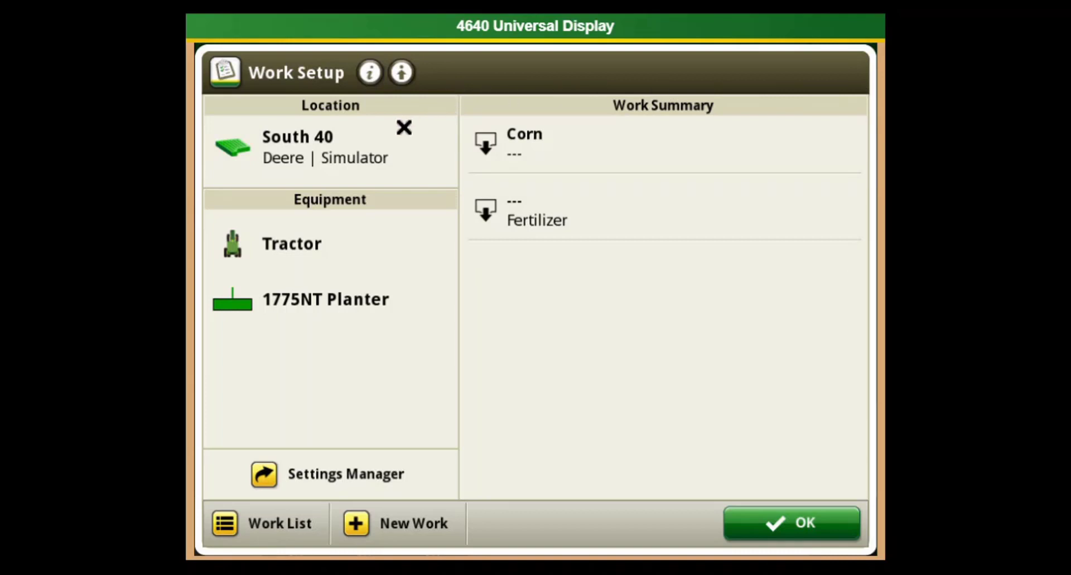
left_click(404, 127)
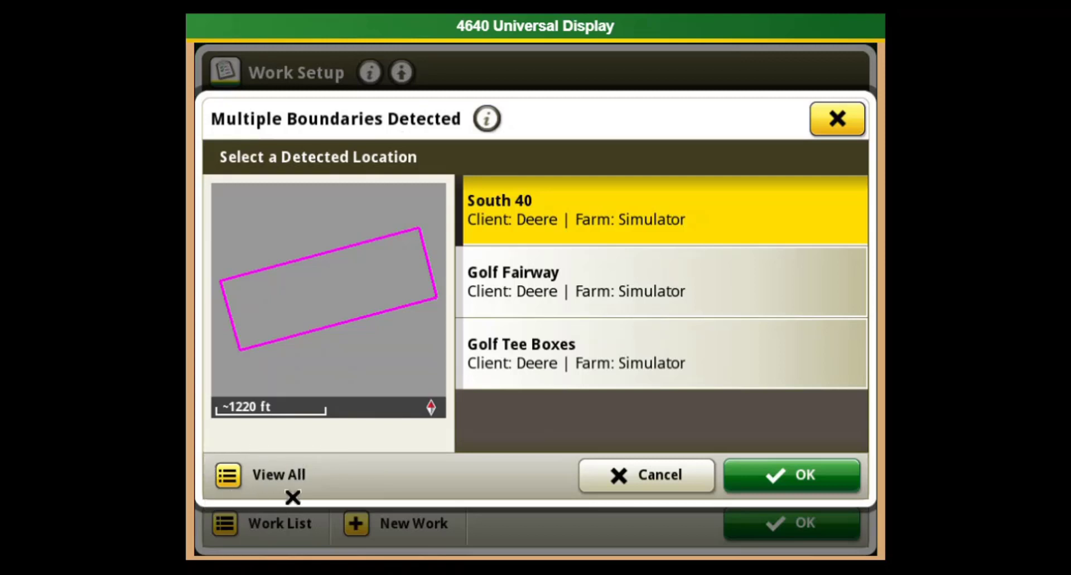
left_click(294, 475)
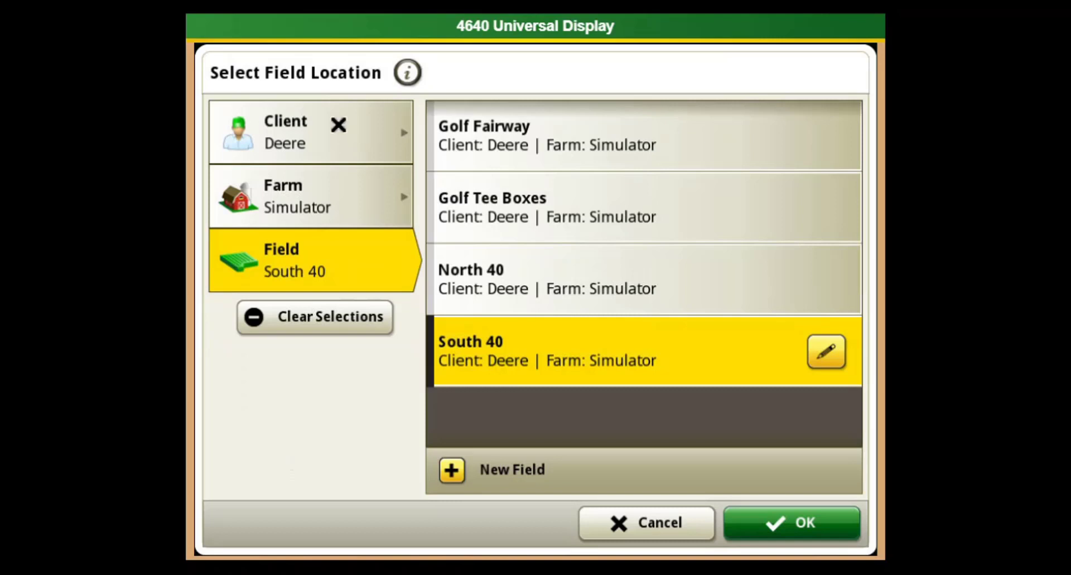
left_click(339, 125)
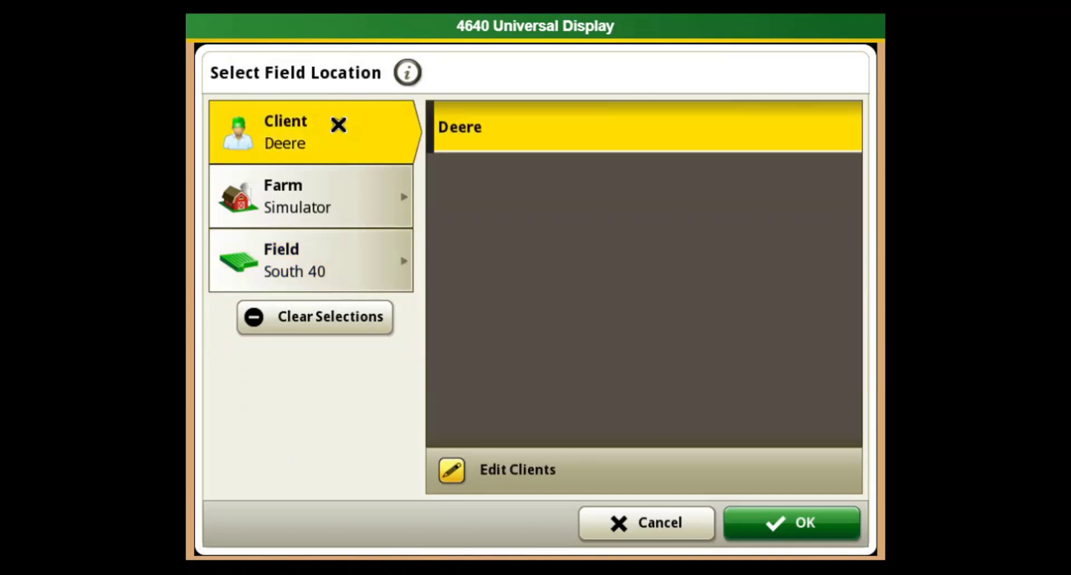
left_click(339, 195)
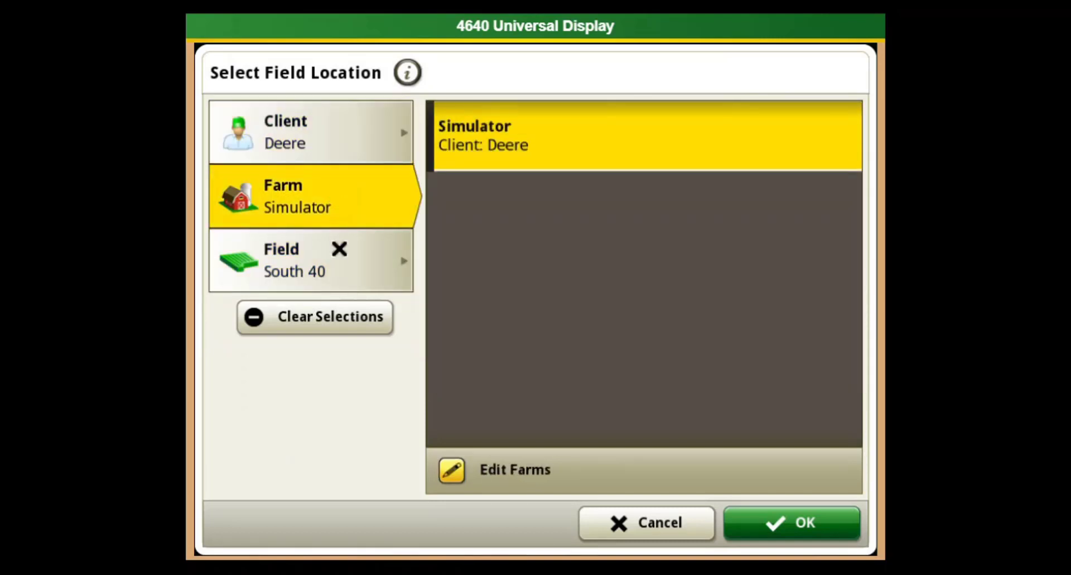
left_click(339, 254)
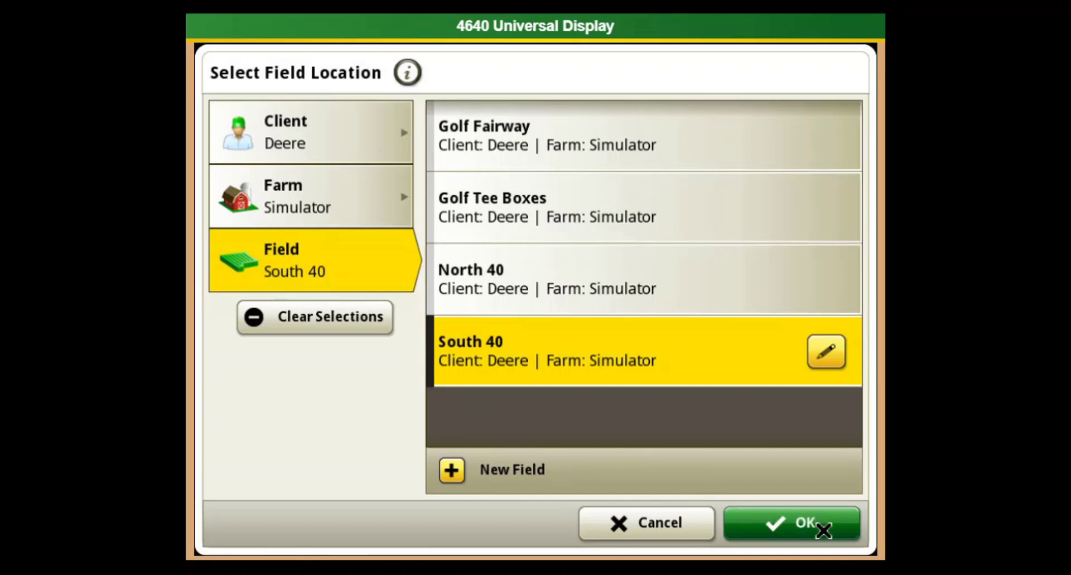
left_click(824, 530)
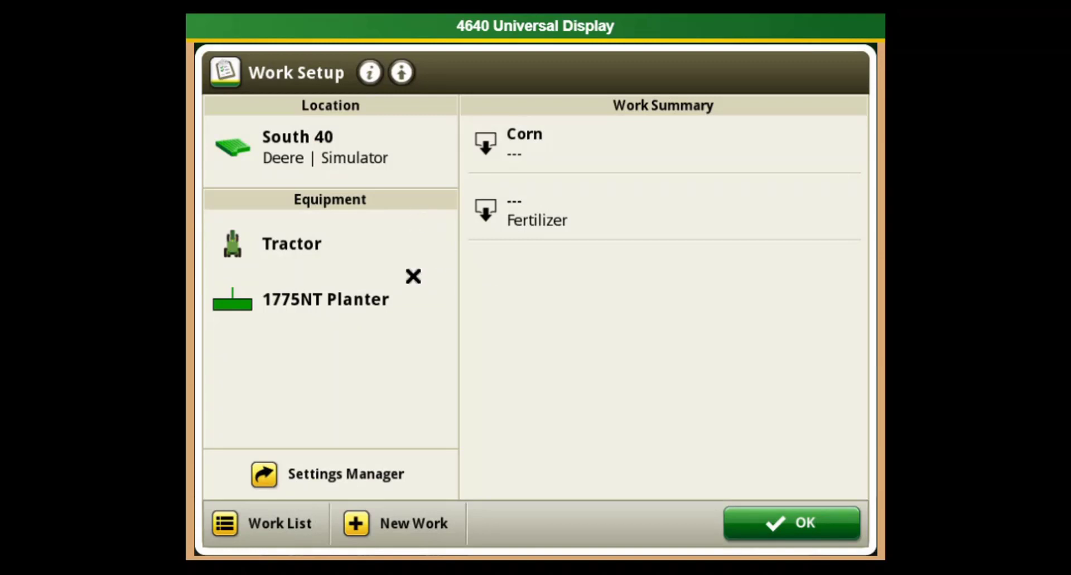
- Open the Tractor machine profile from the work setup's equipment and check its GPS lateral, inline and height offsets
left_click(412, 268)
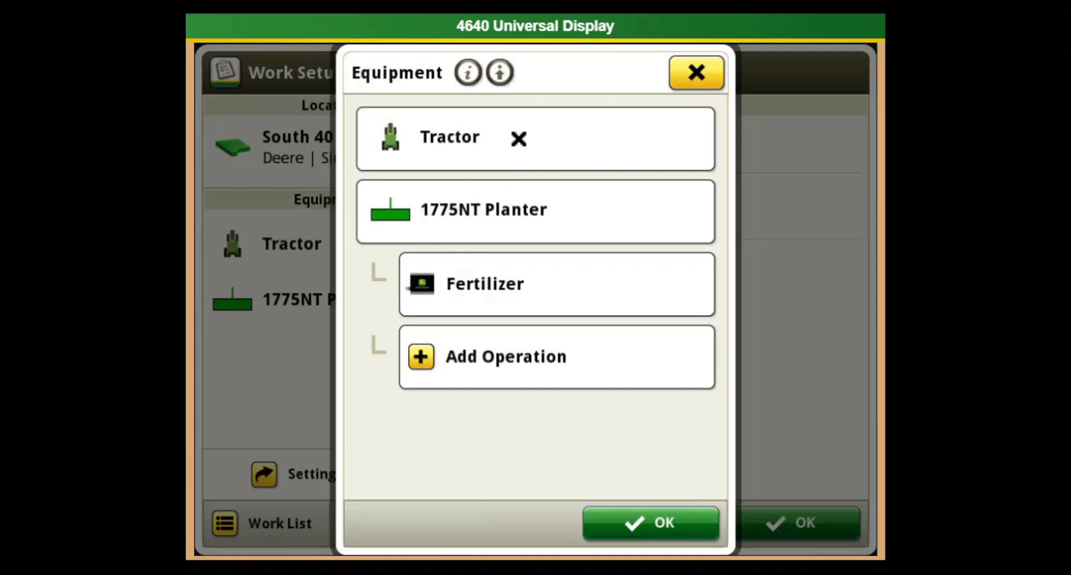
left_click(518, 138)
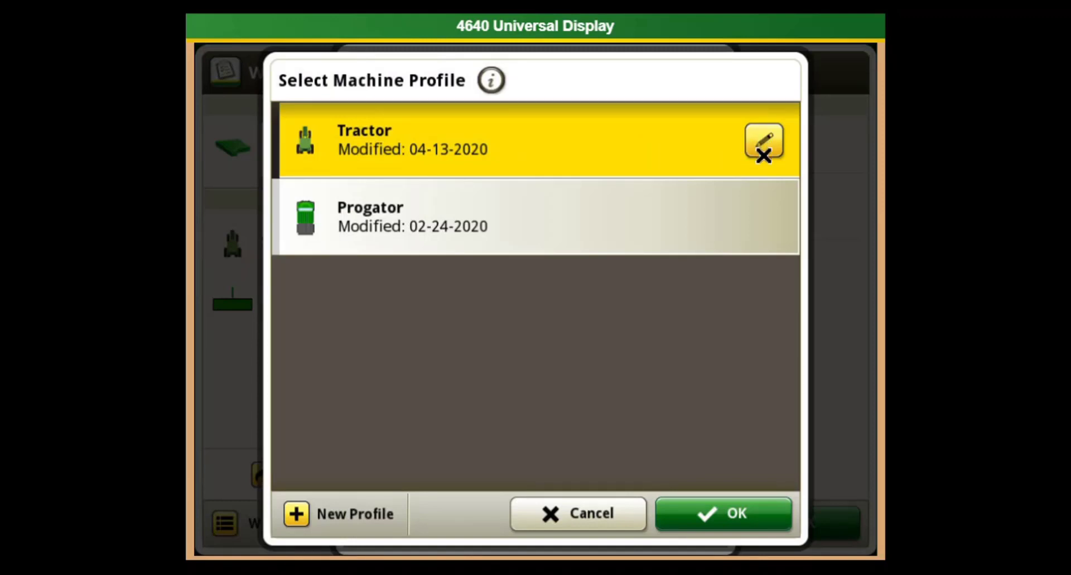
left_click(764, 146)
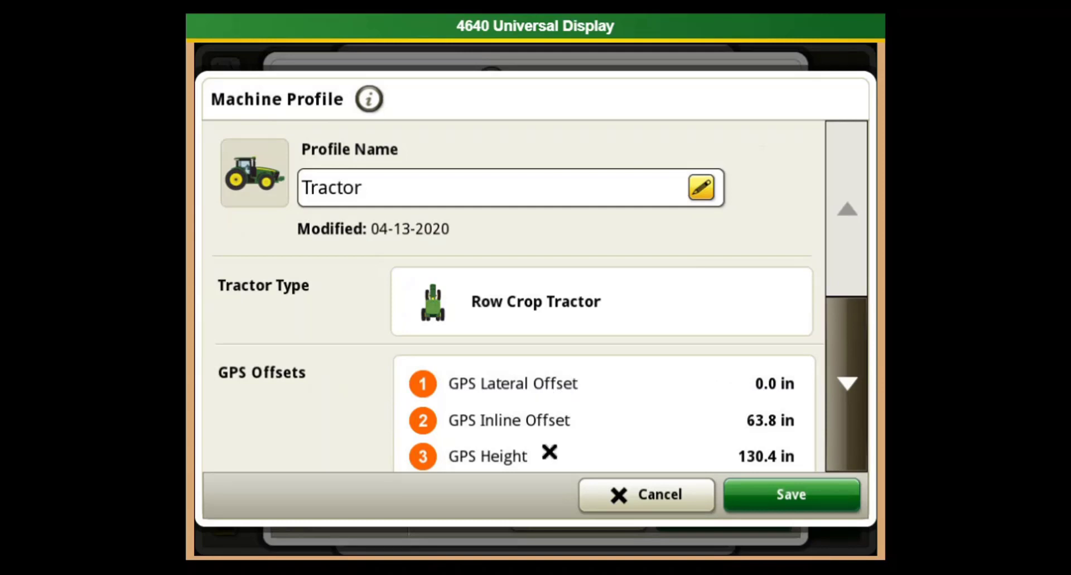
left_click(639, 407)
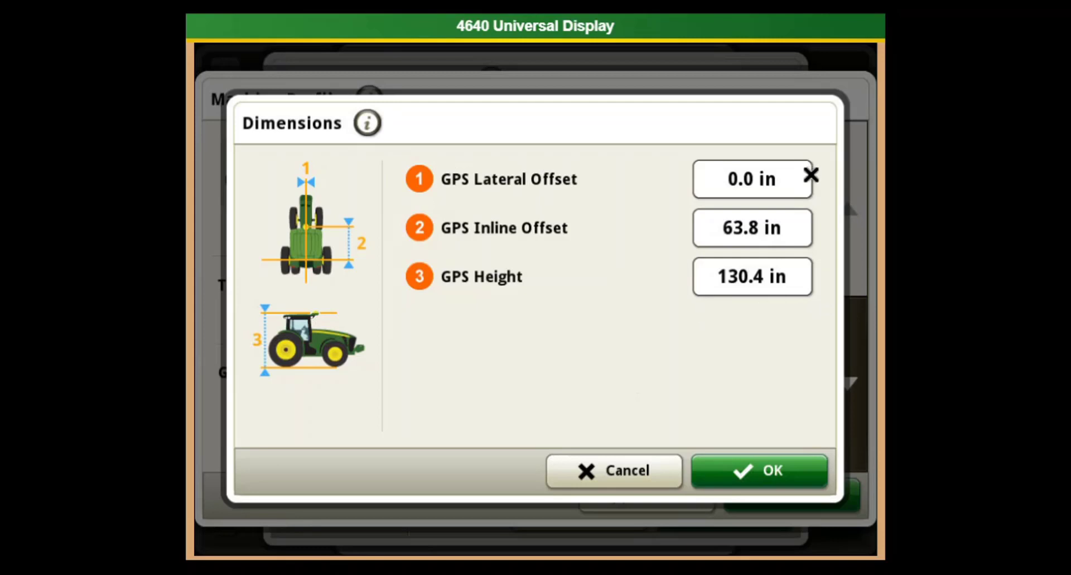
left_click(782, 469)
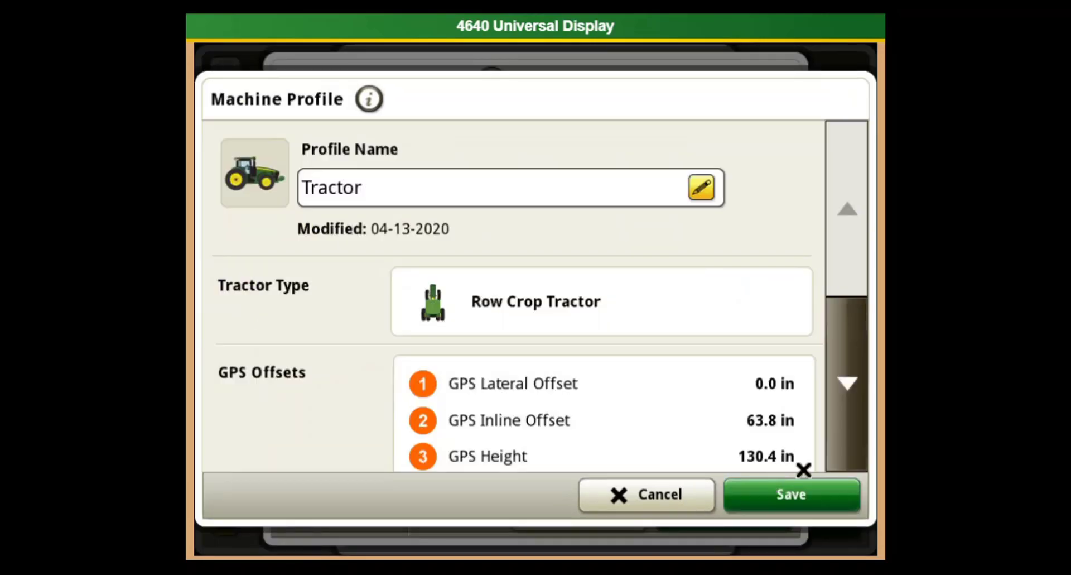
- Review the Tractor profile's connection offsets, save the profile and confirm Tractor as the machine
left_click(841, 441)
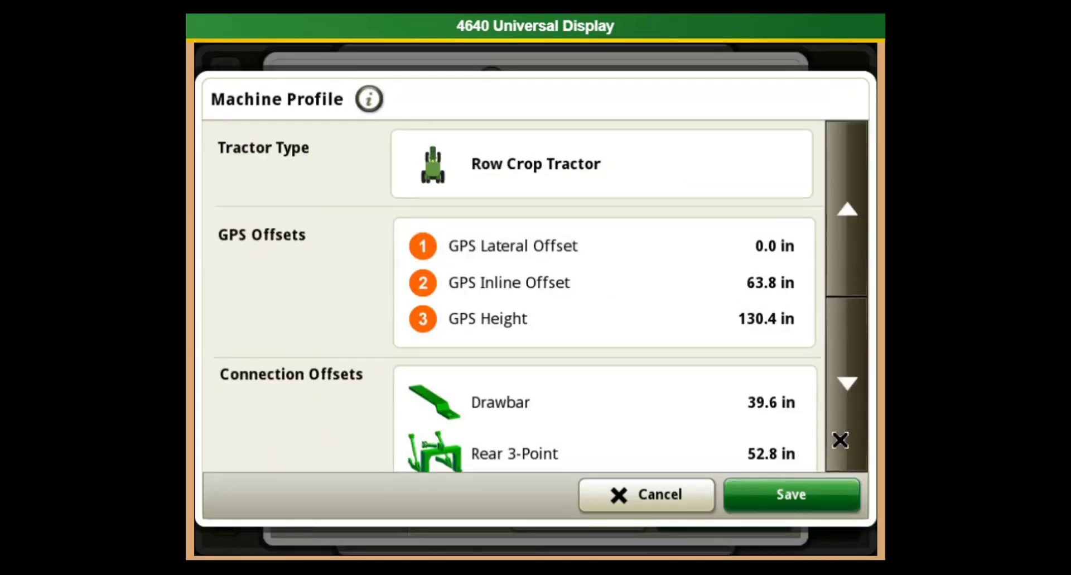
left_click(848, 396)
left_click(848, 396)
left_click(848, 395)
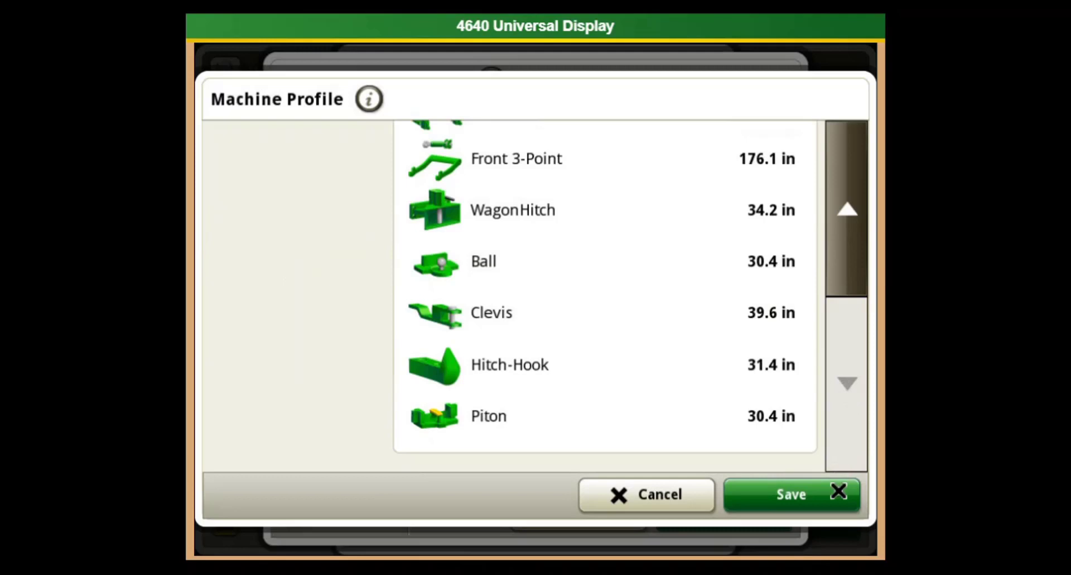
left_click(811, 492)
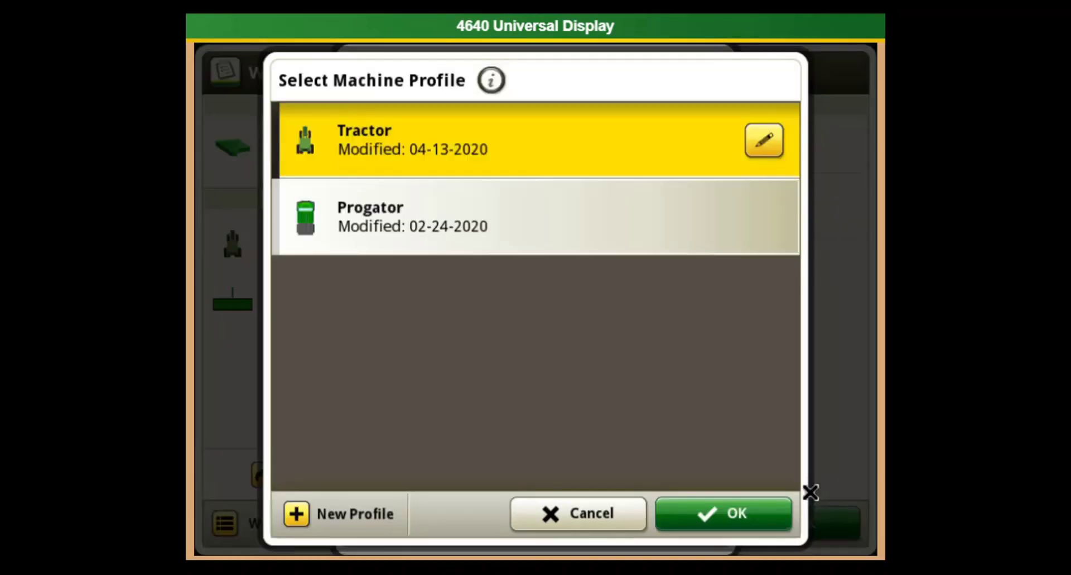
left_click(768, 519)
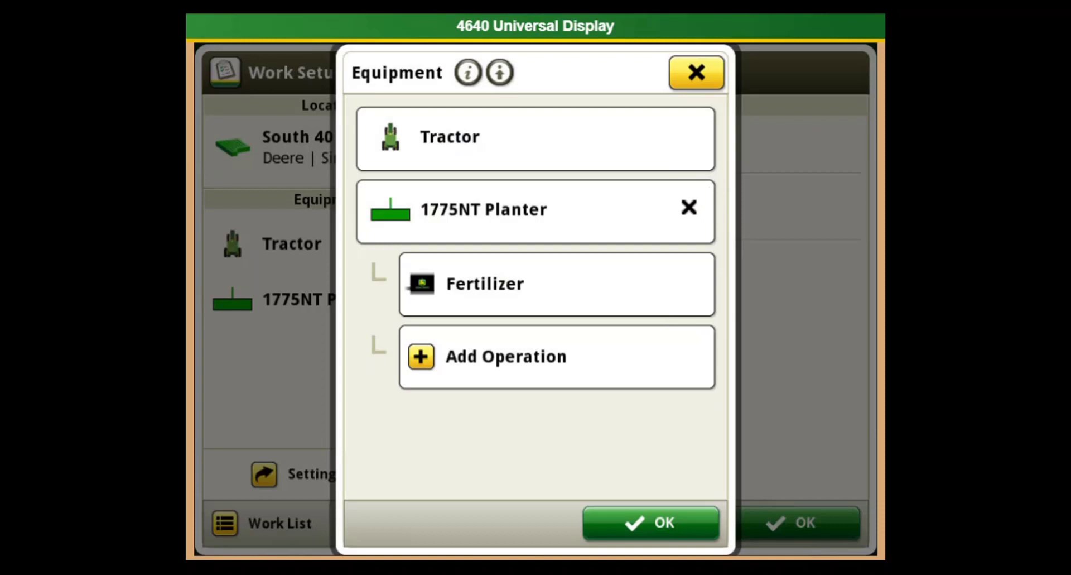
- Open the 1775NT Planter implement profile and check its connection type, working width, lateral offset and center of rotation
left_click(562, 214)
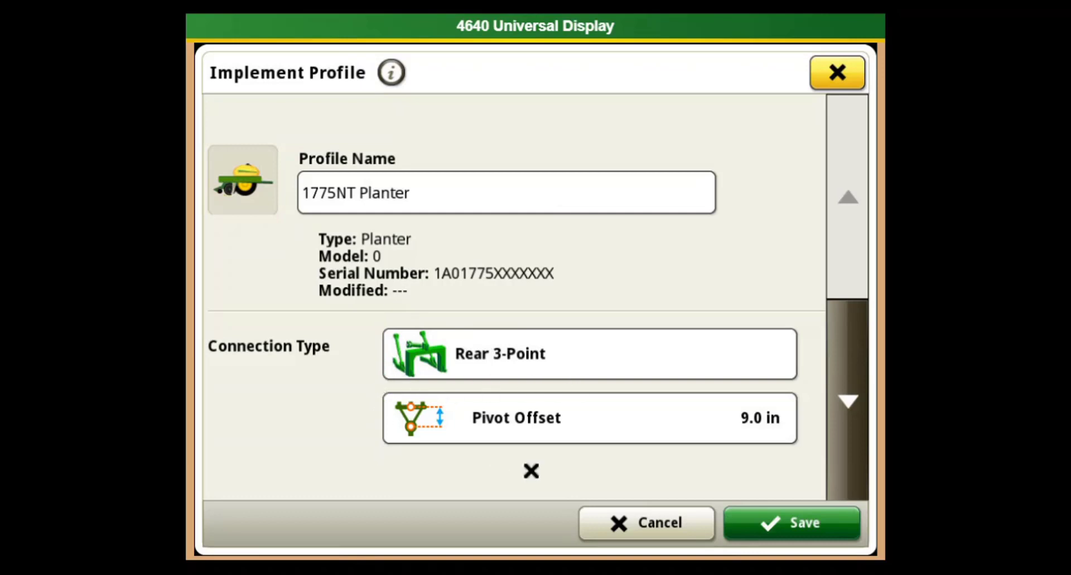
left_click(848, 402)
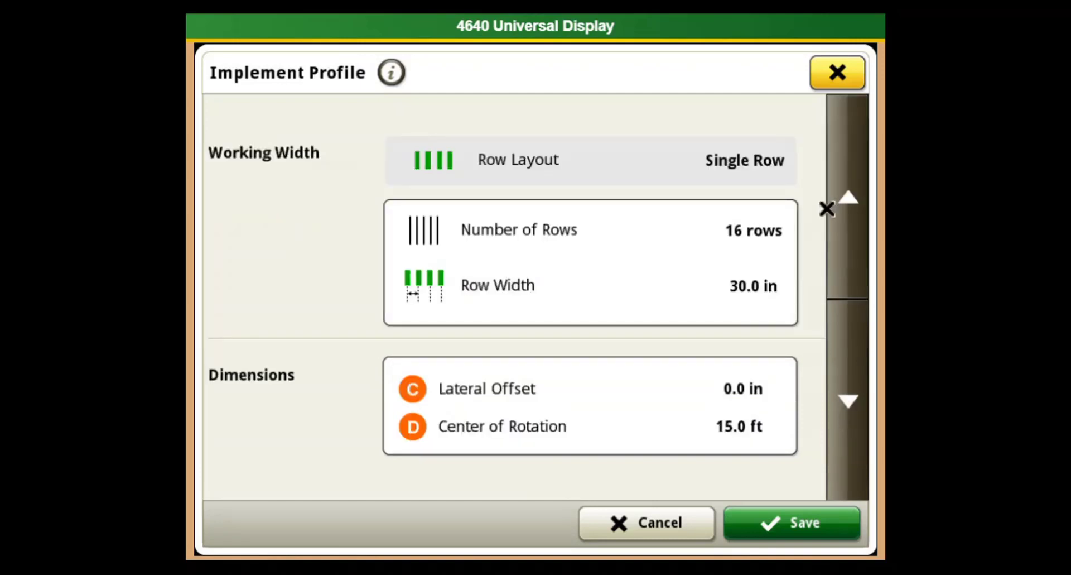
left_click(644, 271)
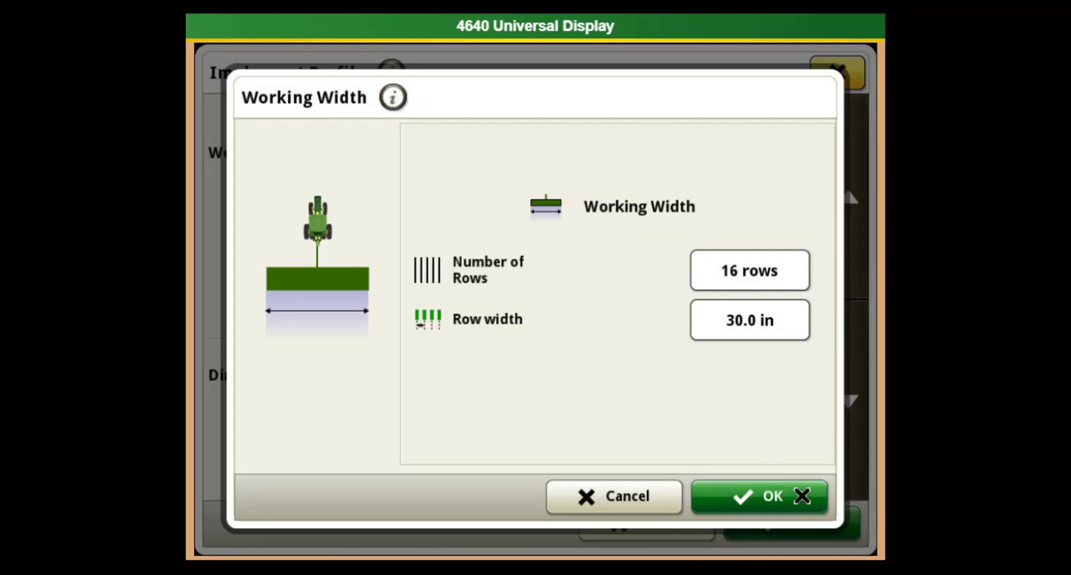
left_click(807, 497)
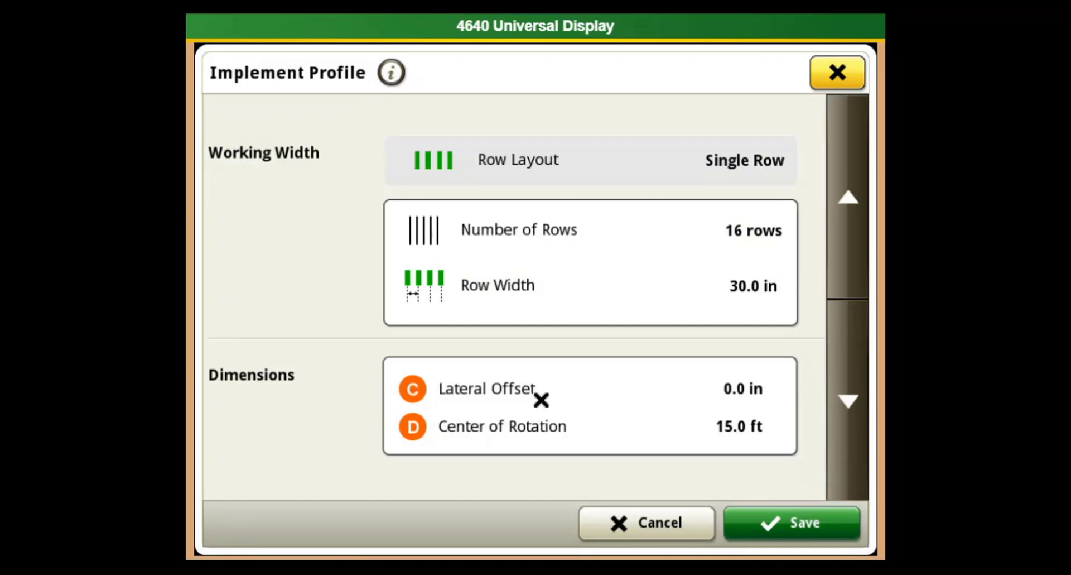
left_click(619, 398)
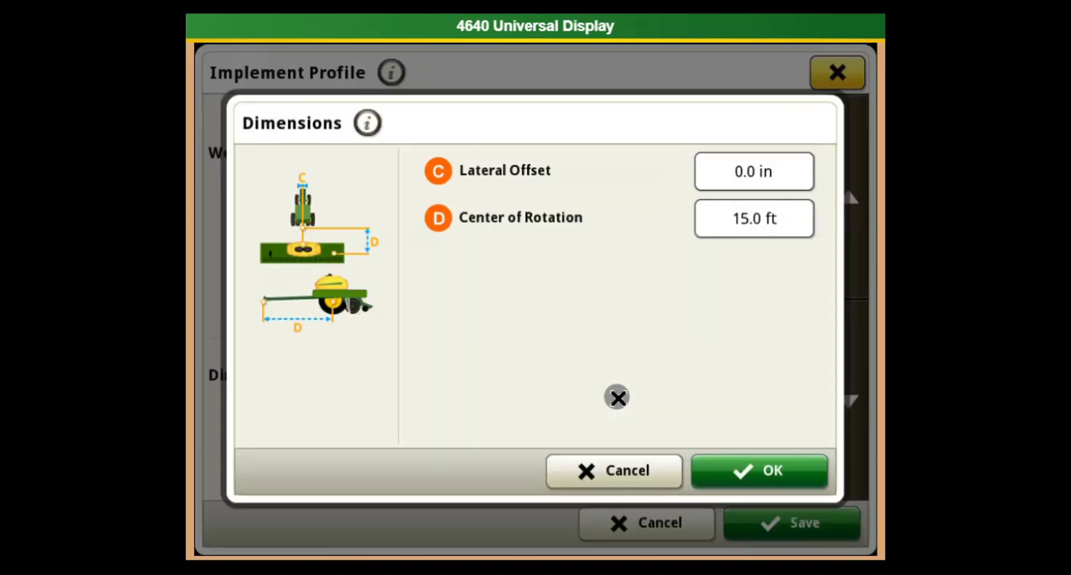
left_click(765, 478)
- Check the planter's work point, sensor setup, mechanical delay and section control, then save the implement profile and accept the equipment
left_click(842, 435)
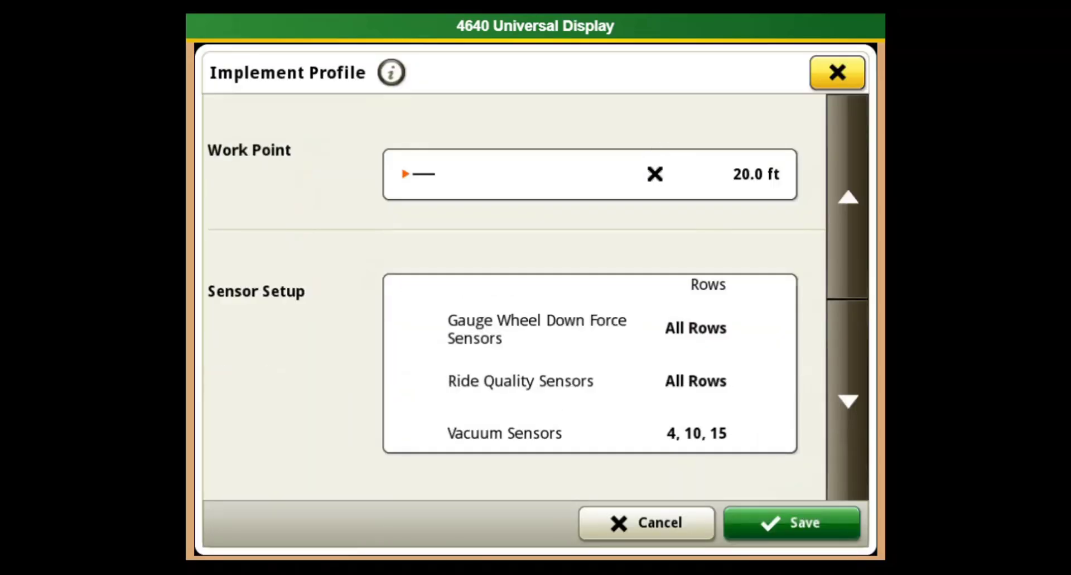
left_click(655, 174)
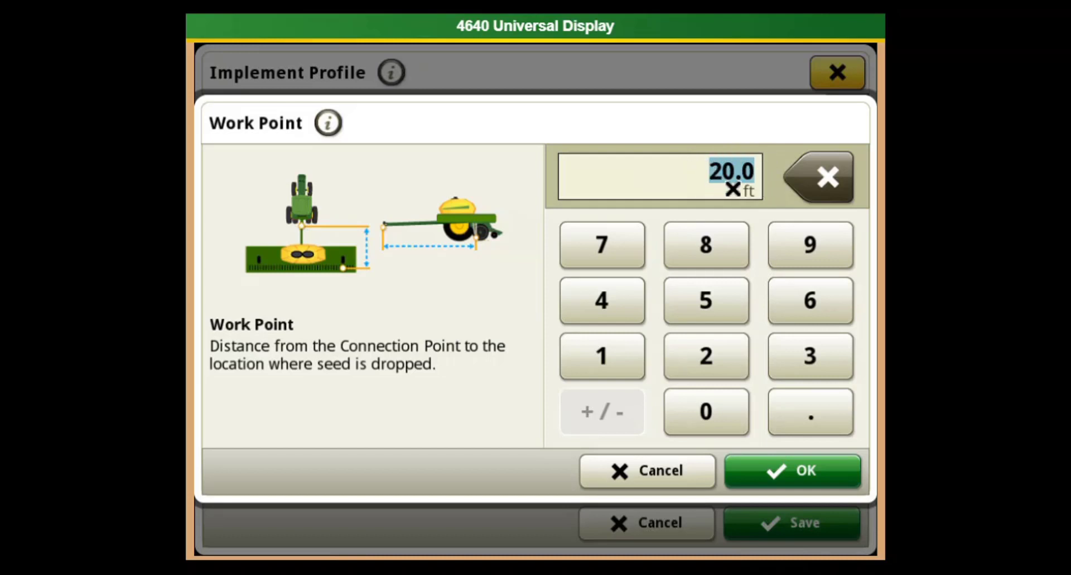
left_click(837, 478)
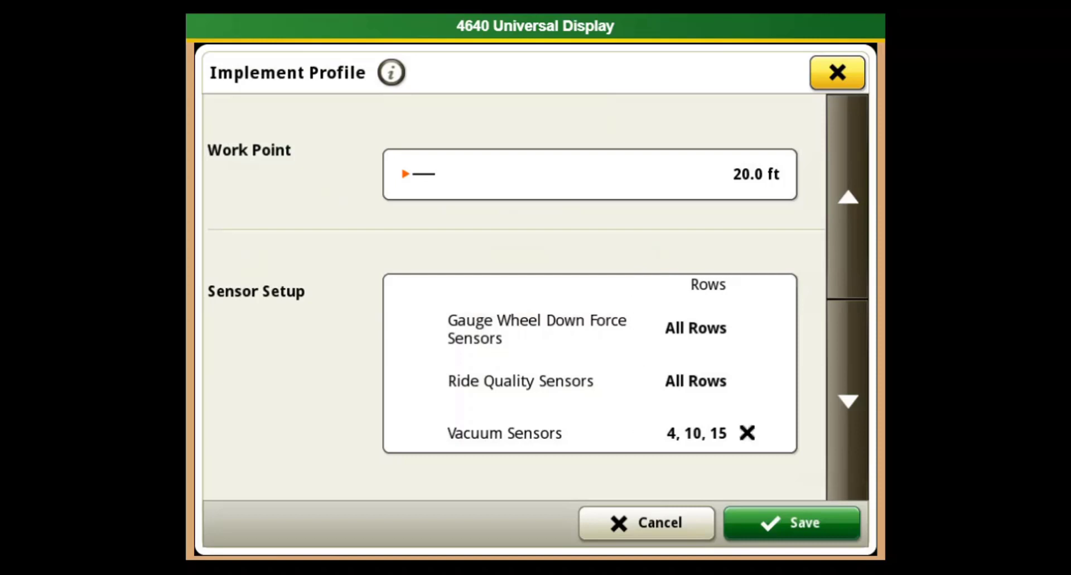
left_click(849, 401)
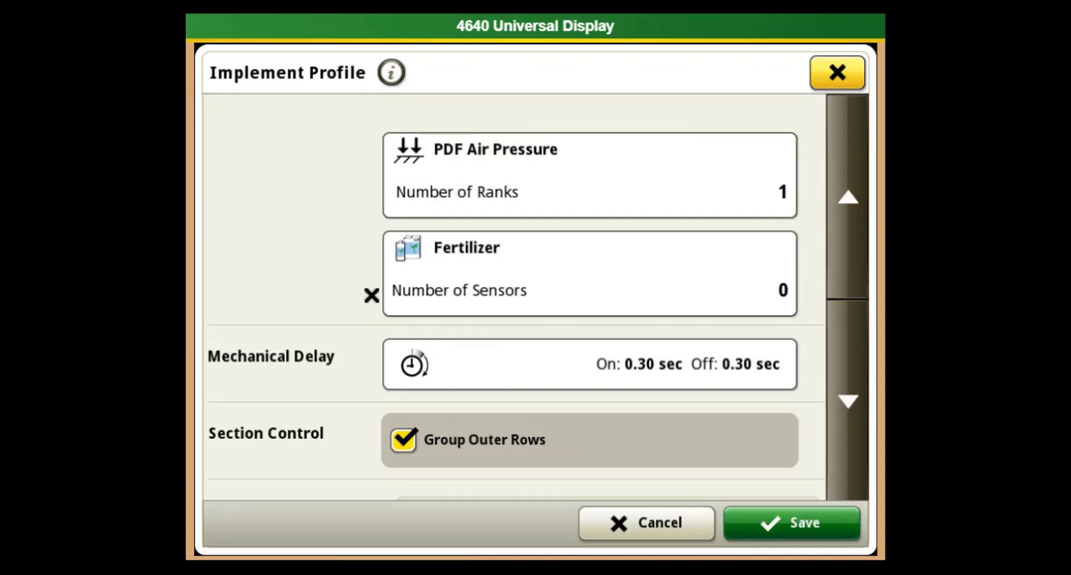
left_click(849, 481)
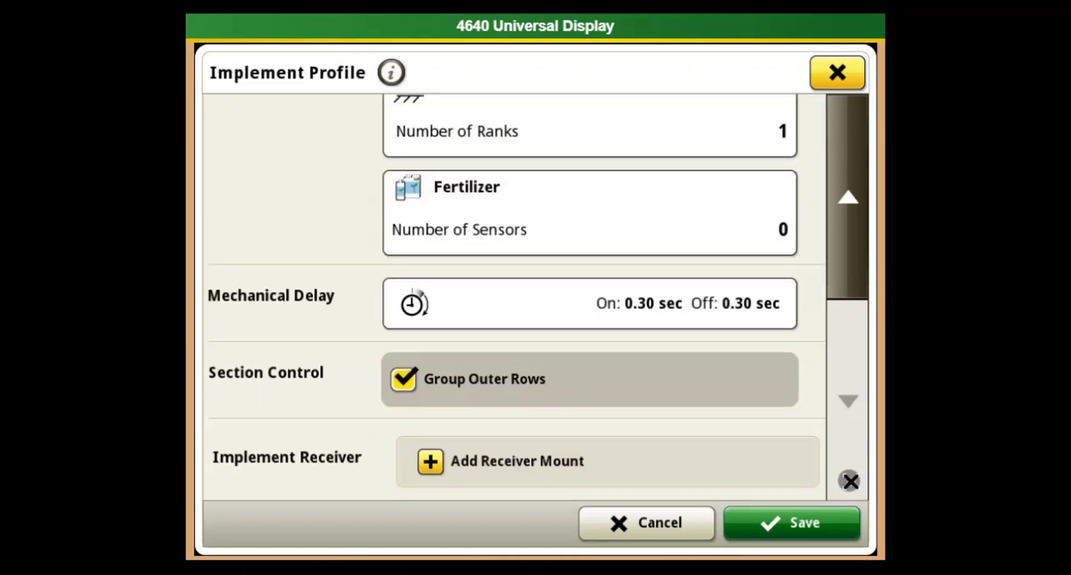
left_click(839, 528)
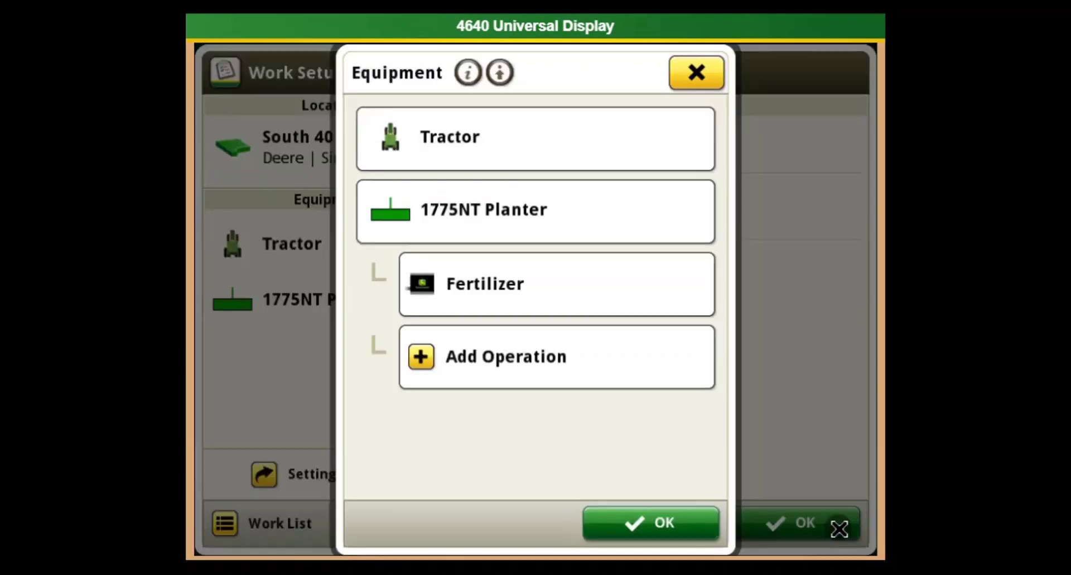
left_click(690, 522)
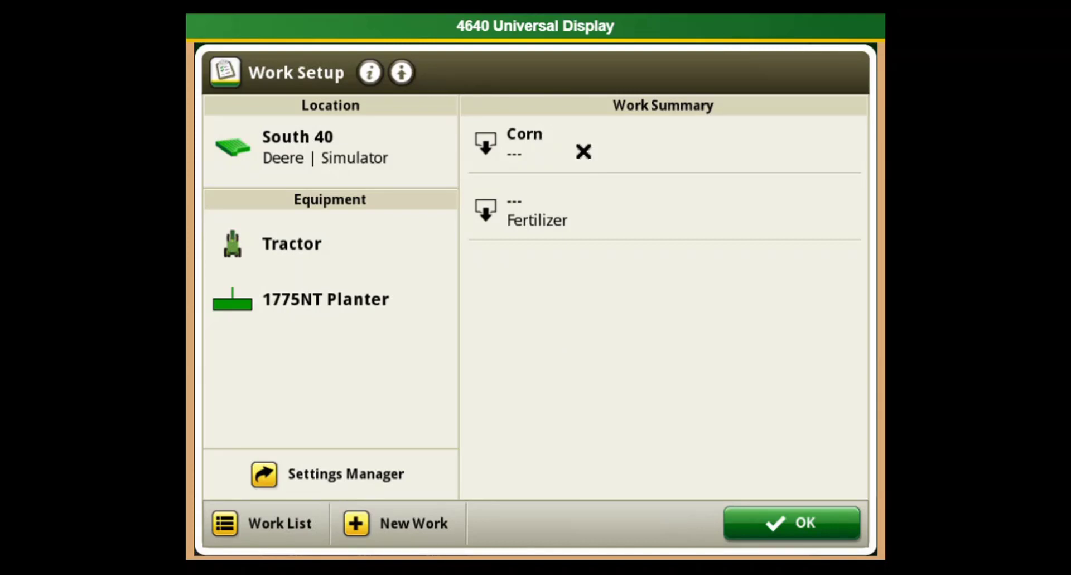
- Open the variety settings of the Corn planting operation, compare the Dual and Custom layouts, and choose Single
left_click(583, 151)
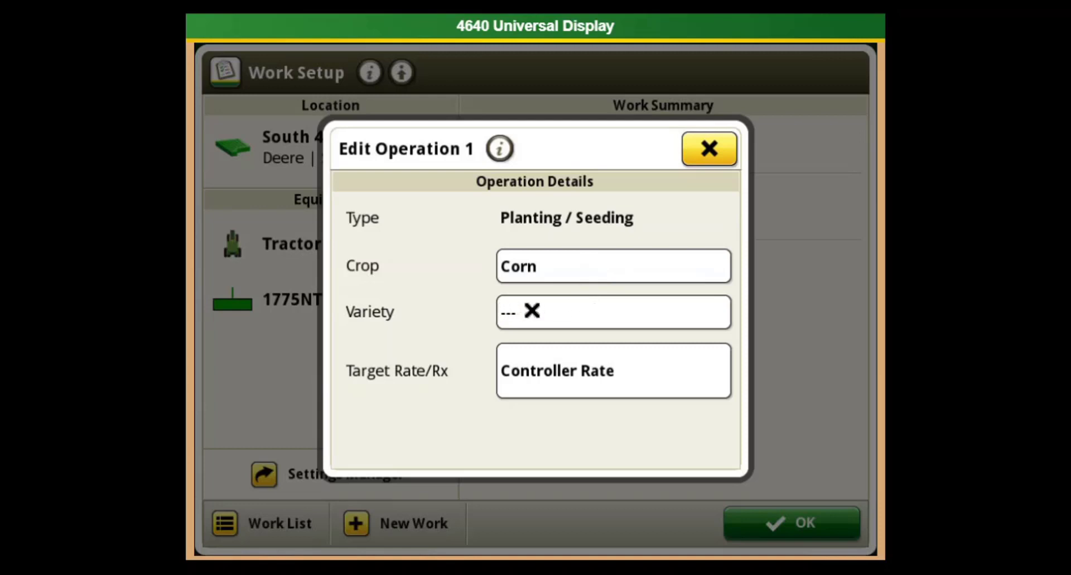
left_click(532, 310)
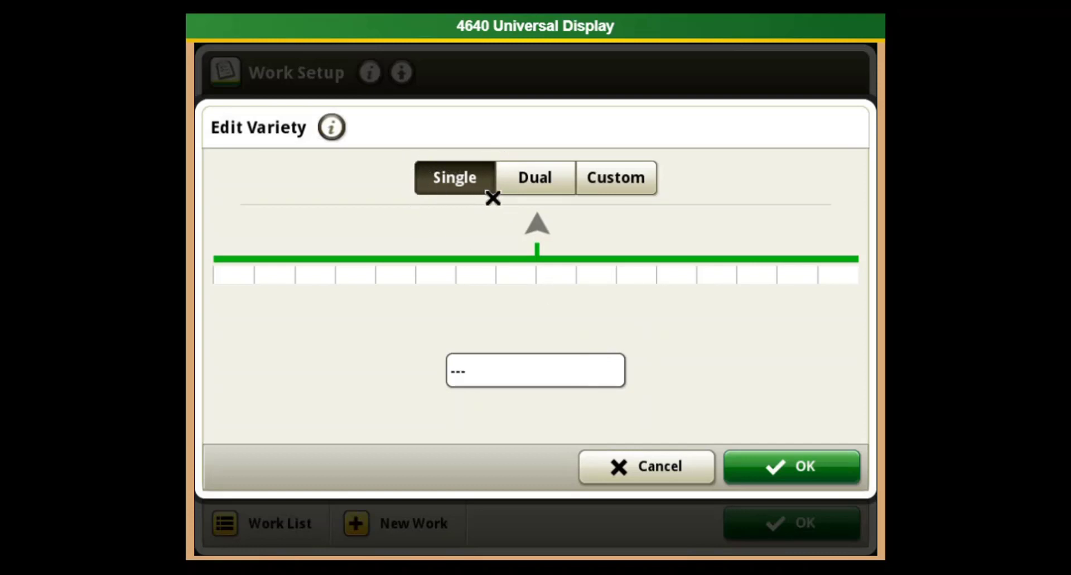
left_click(539, 187)
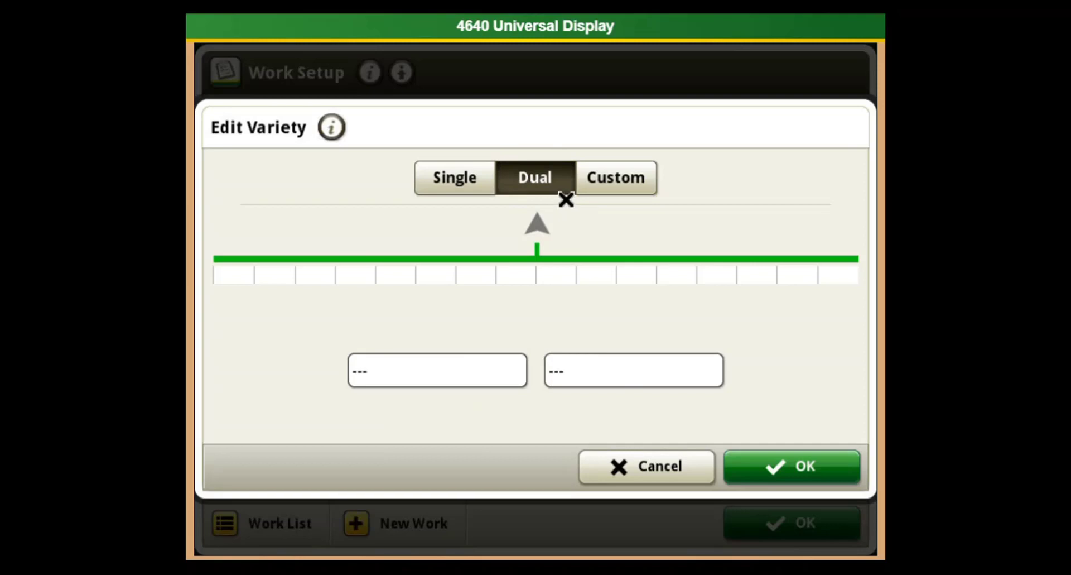
left_click(619, 192)
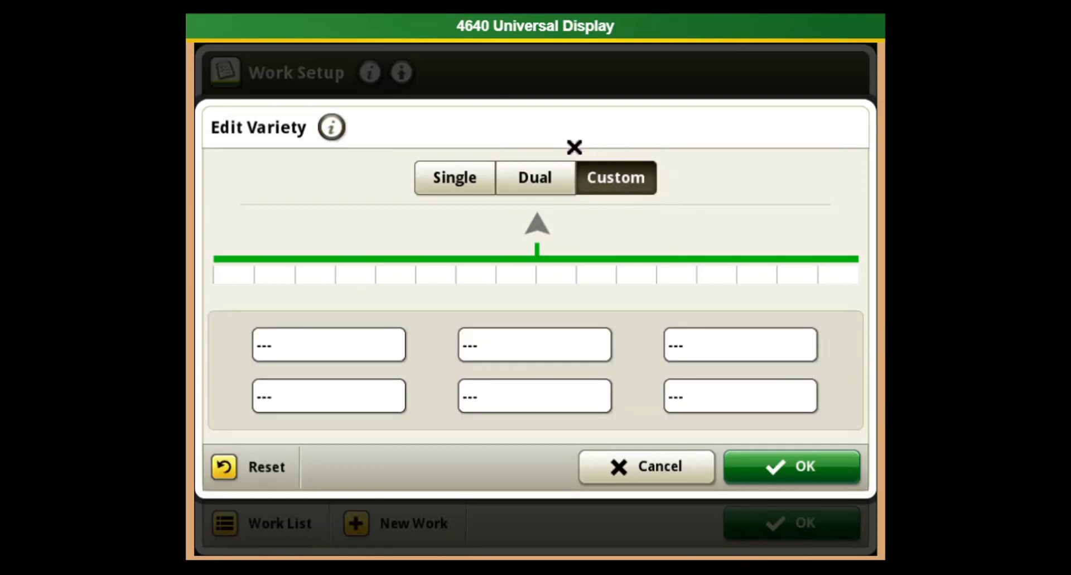
left_click(476, 190)
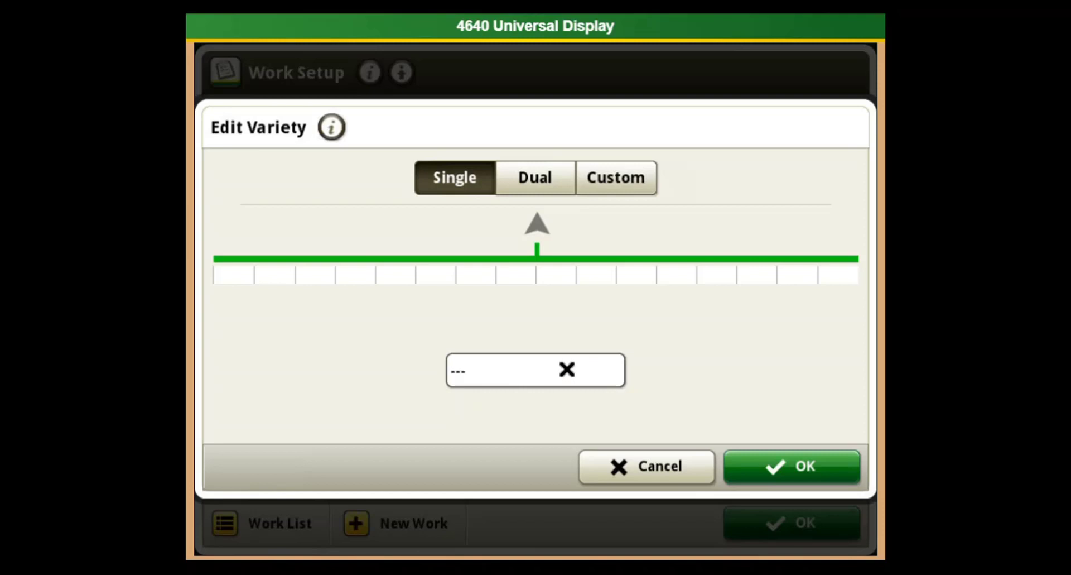
- Add a corn variety named X, assign it to the whole planter, and close the planting operation's details
left_click(567, 369)
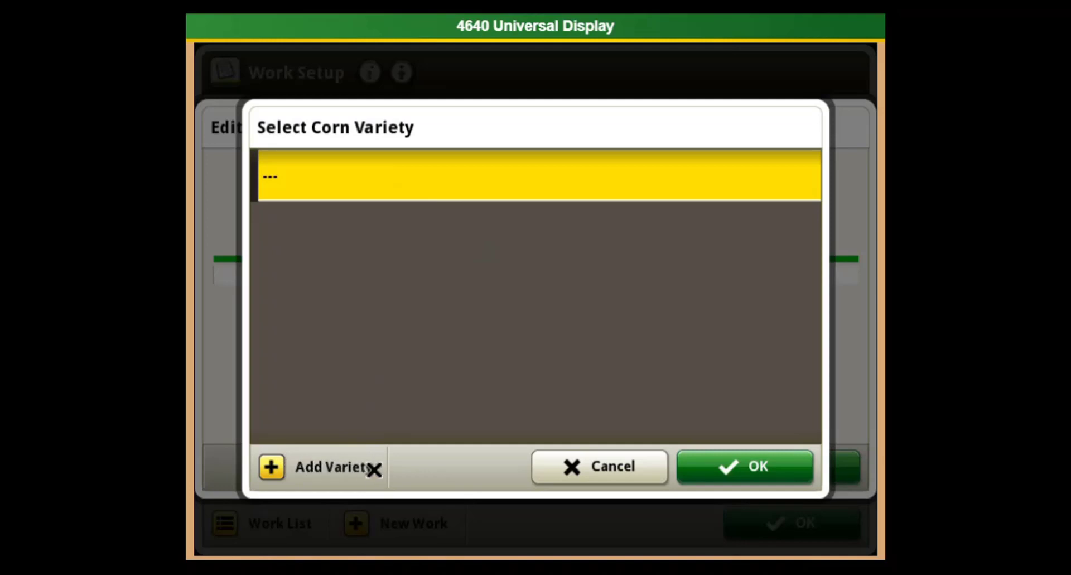
left_click(373, 470)
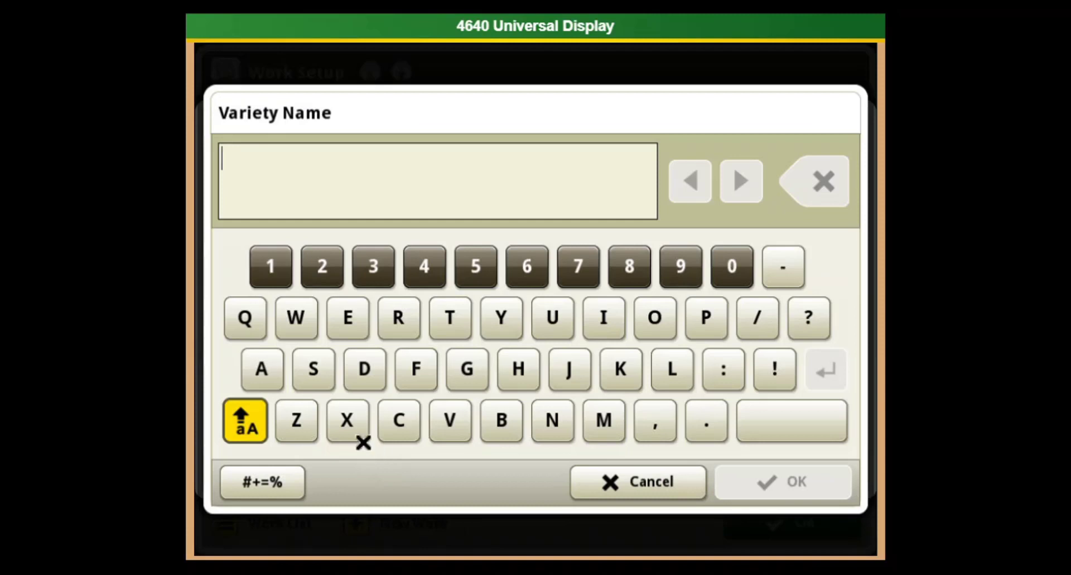
left_click(361, 415)
left_click(822, 491)
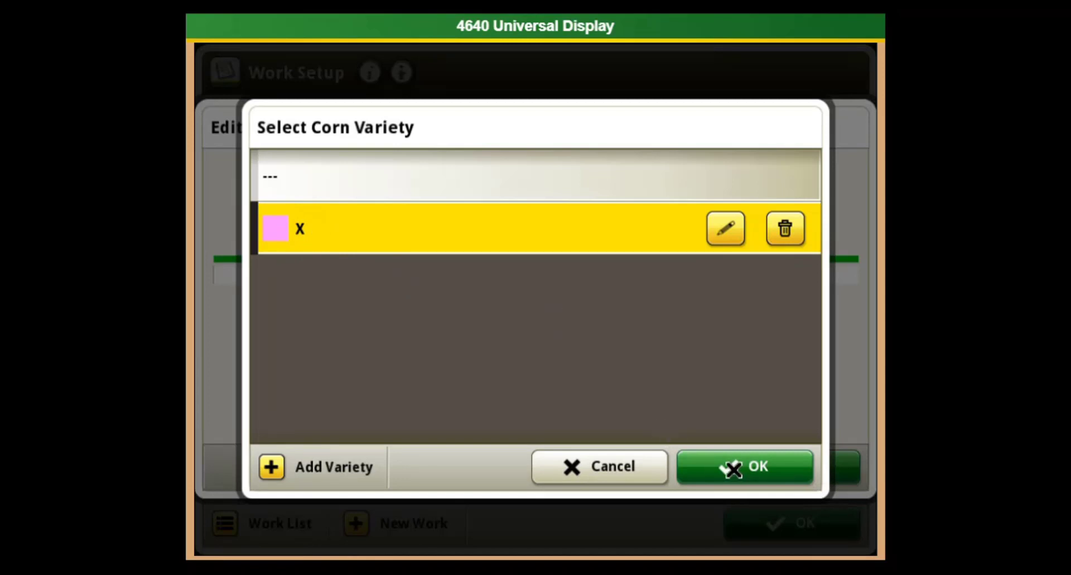
left_click(784, 467)
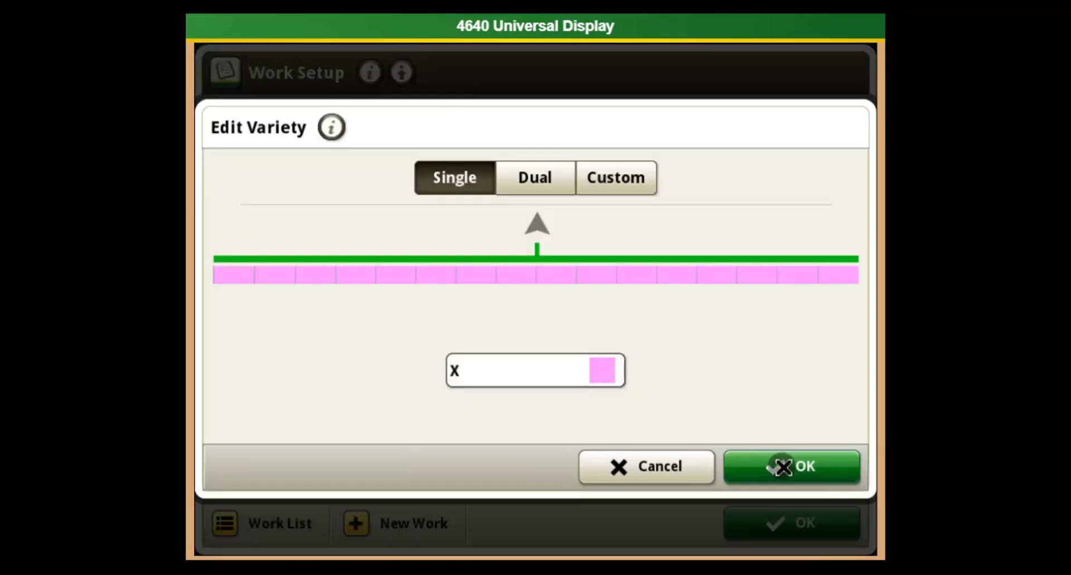
left_click(841, 473)
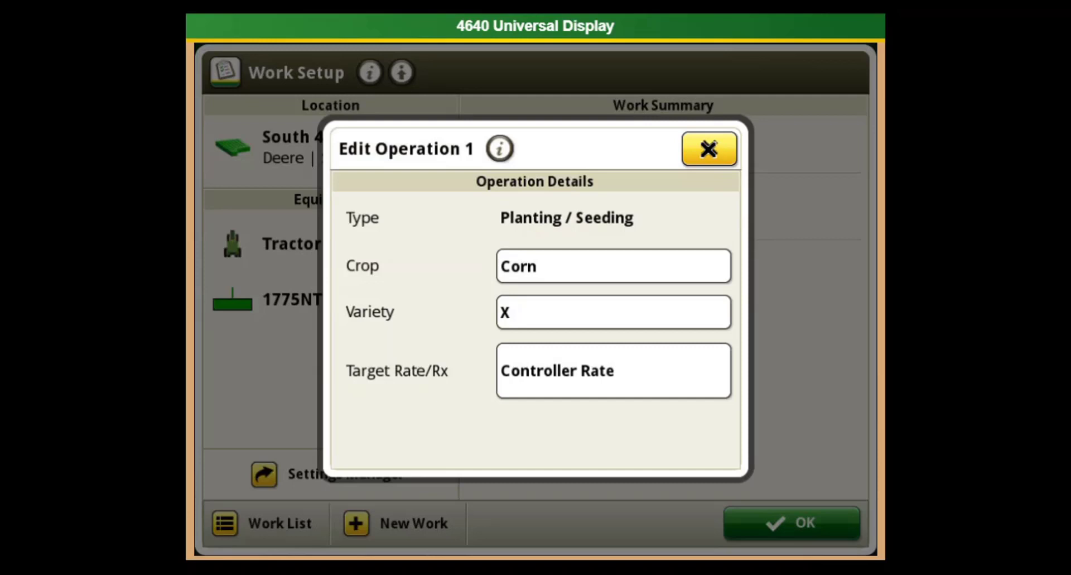
left_click(709, 149)
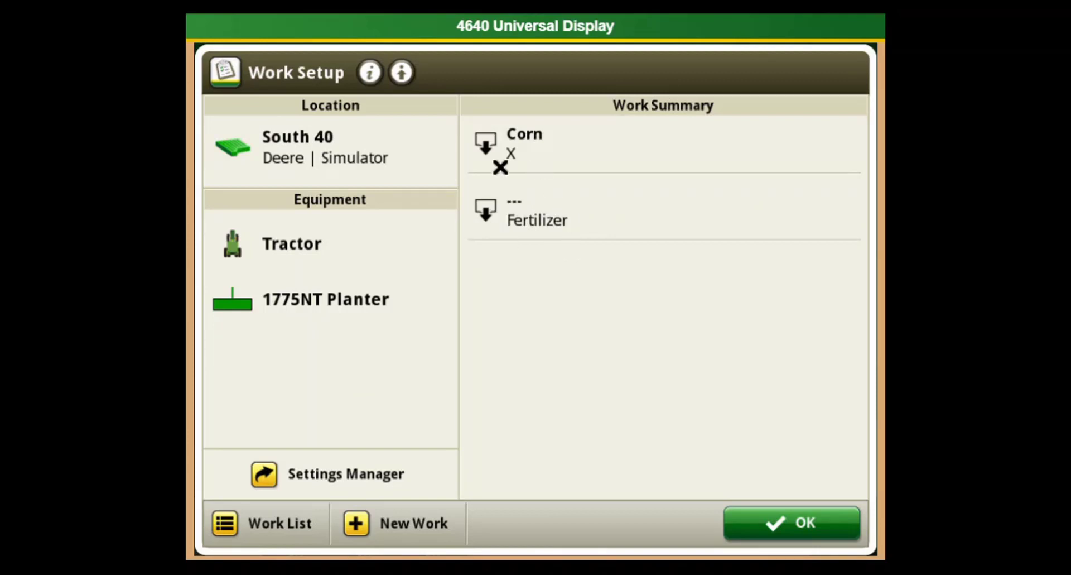
- Check the Fertilizer operation's tank contents, product name and target rate, then accept the work setup
left_click(601, 206)
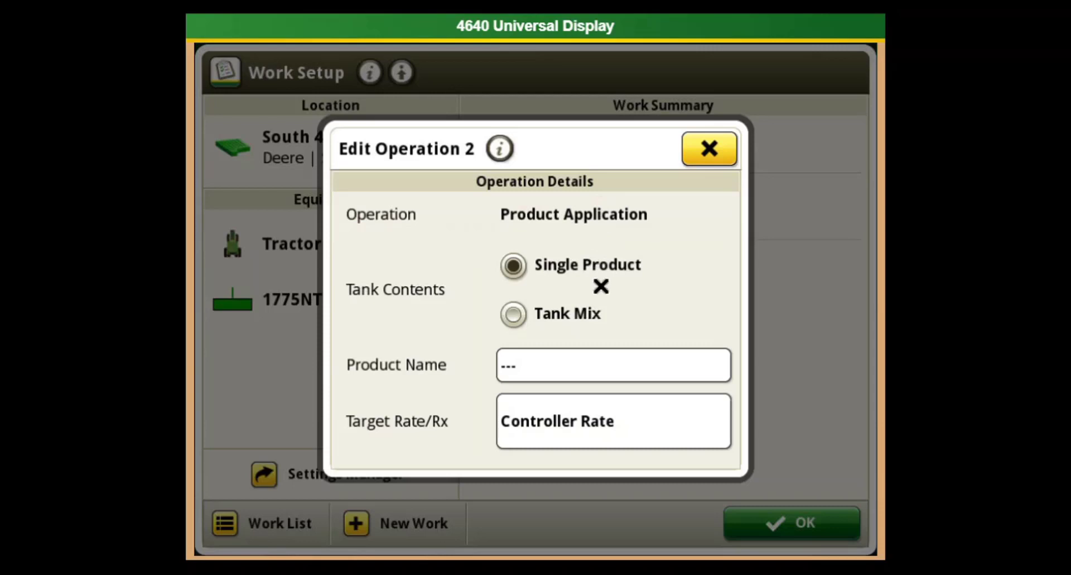
left_click(711, 150)
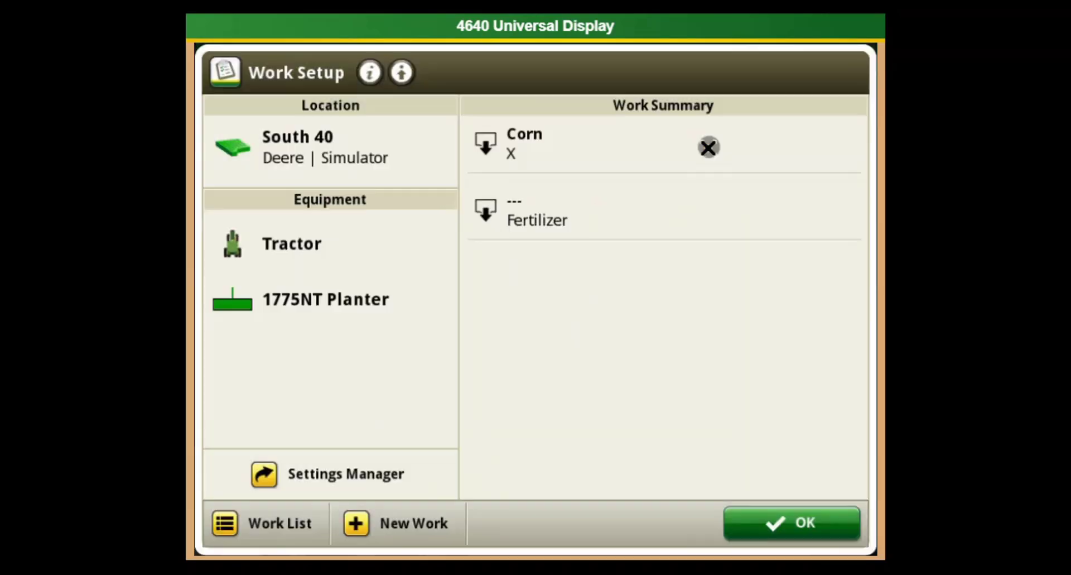
left_click(839, 526)
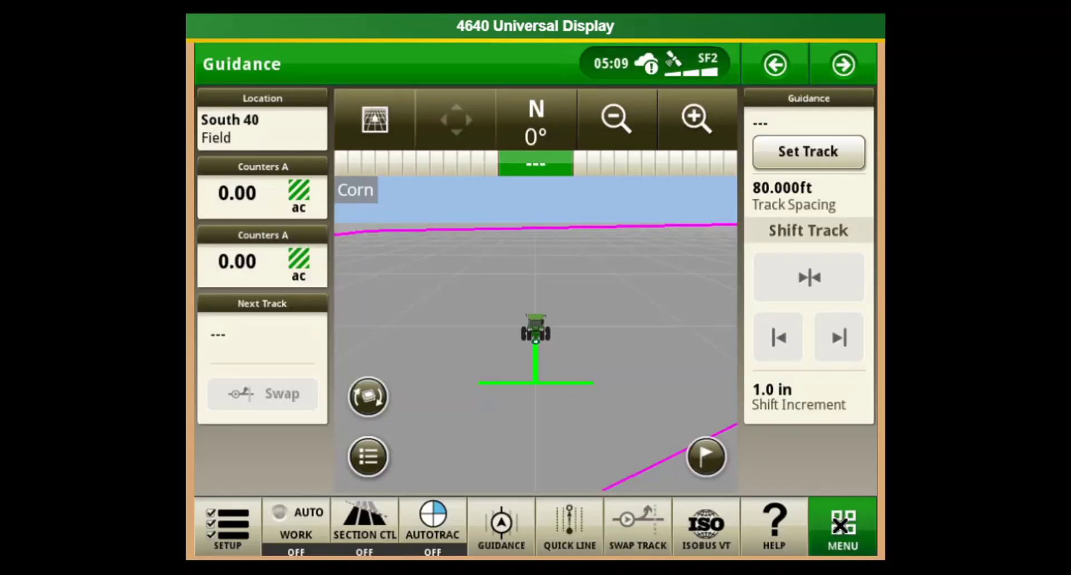